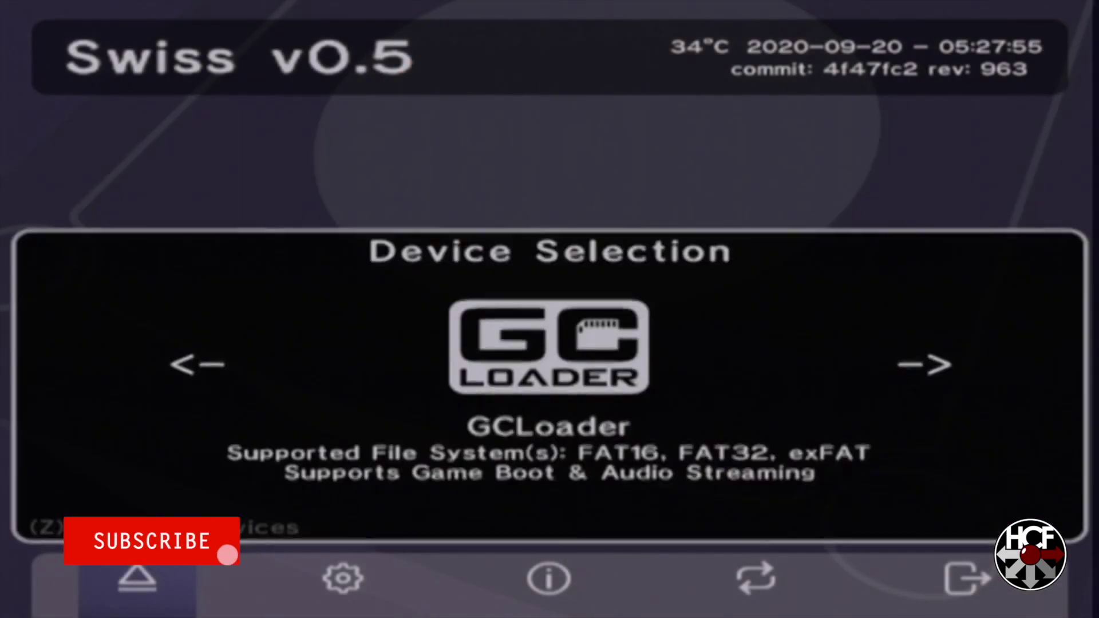
- Browse the SD card in Serial Port 2 and load the gcmm_14f.dol memory card manager from it
key("Right")
key("Return")
key("Down")
key("Down")
key("Down")
key("Down")
key("Down")
key("Down")
key("Down")
key("Down")
key("z")
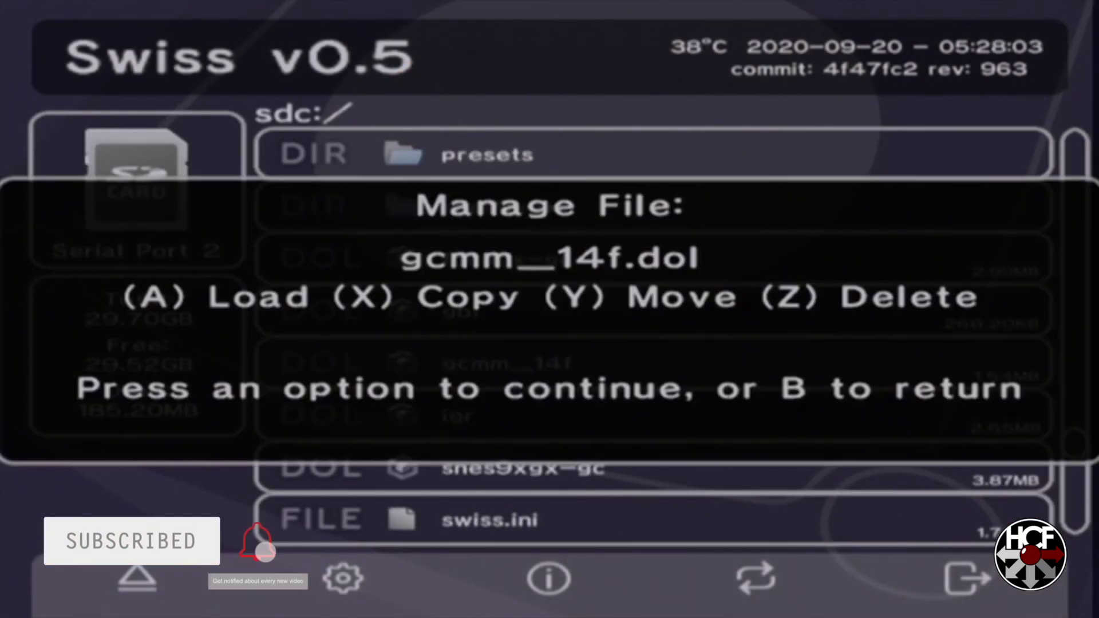
key("Escape")
key("Return")
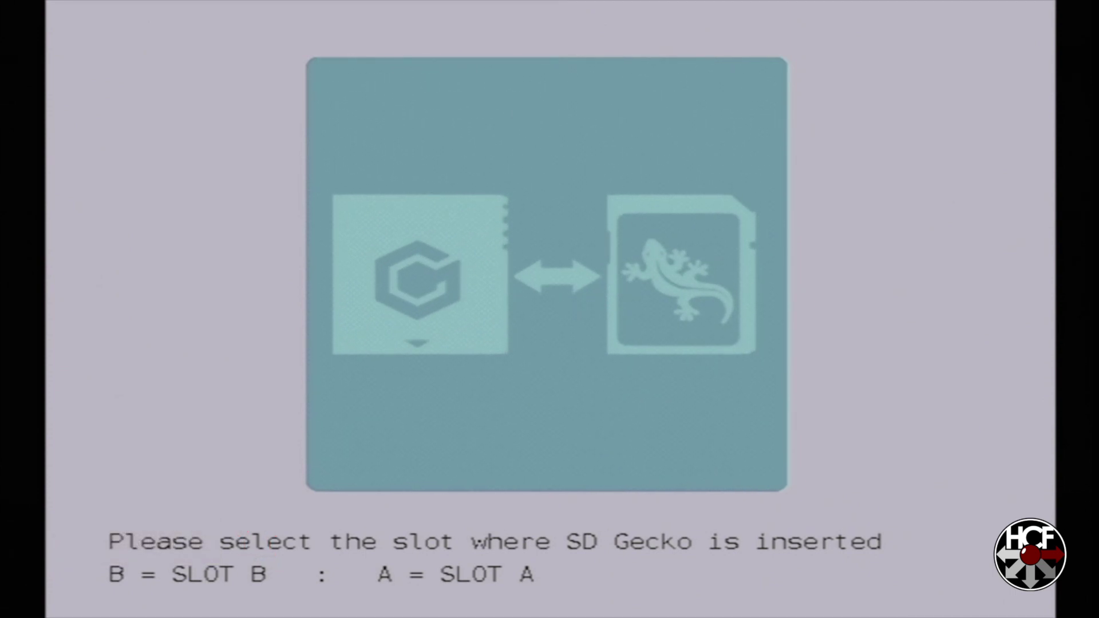
- Choose slot B as the SD Gecko slot and make a raw backup of the memory card to it
key("b")
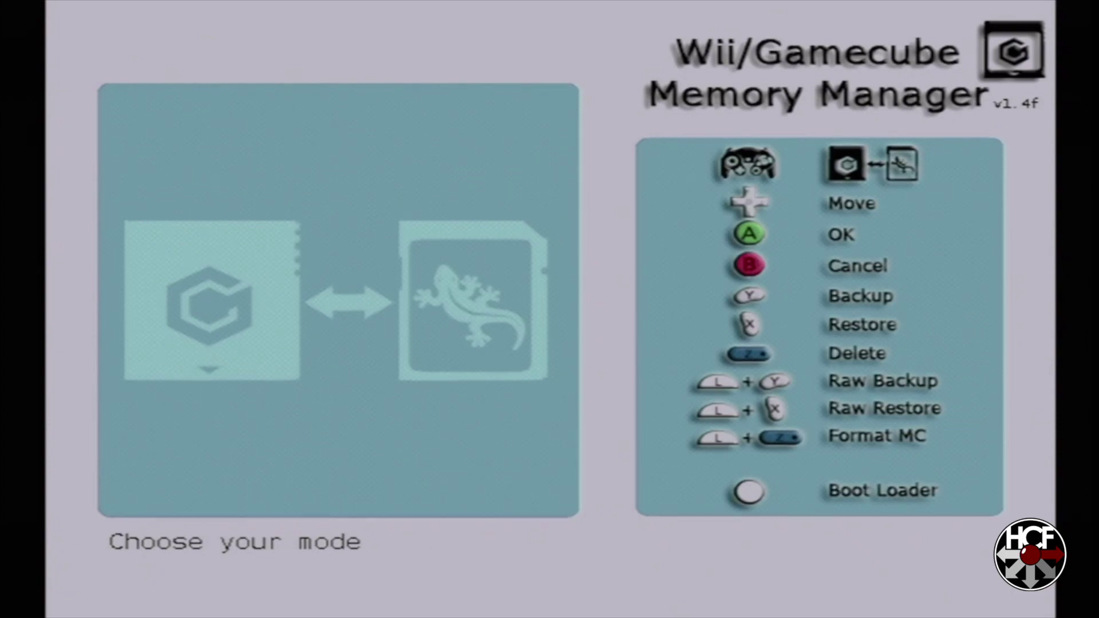
key("y")
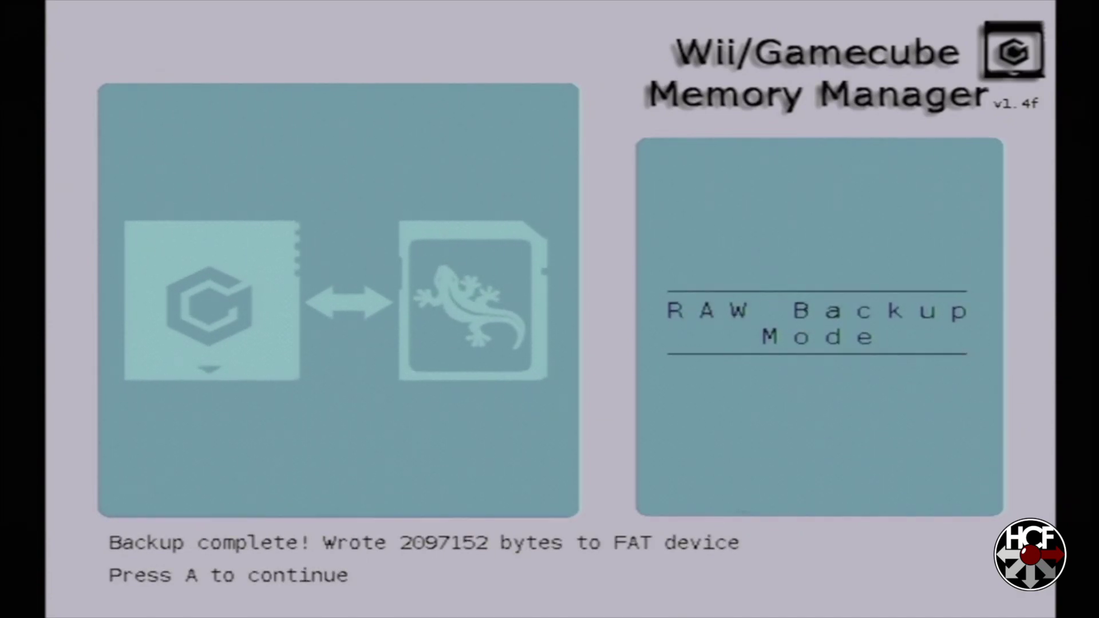
key("a")
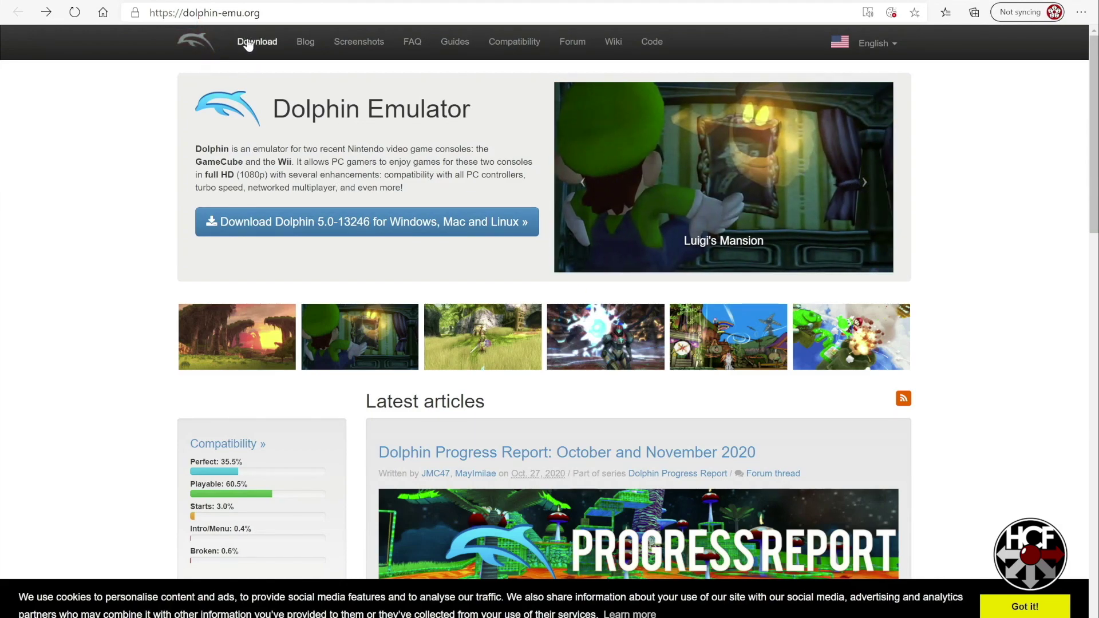
- In the web browser, open Dolphin's download page and go past the beta and development versions
left_click(248, 45)
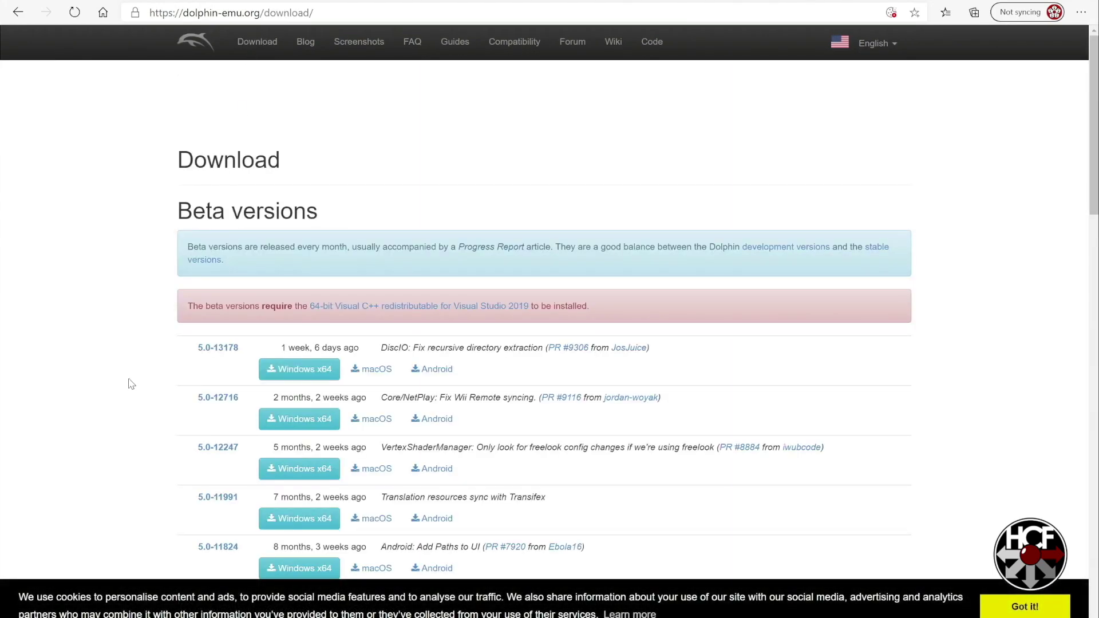
scroll(131, 384, "down", 10)
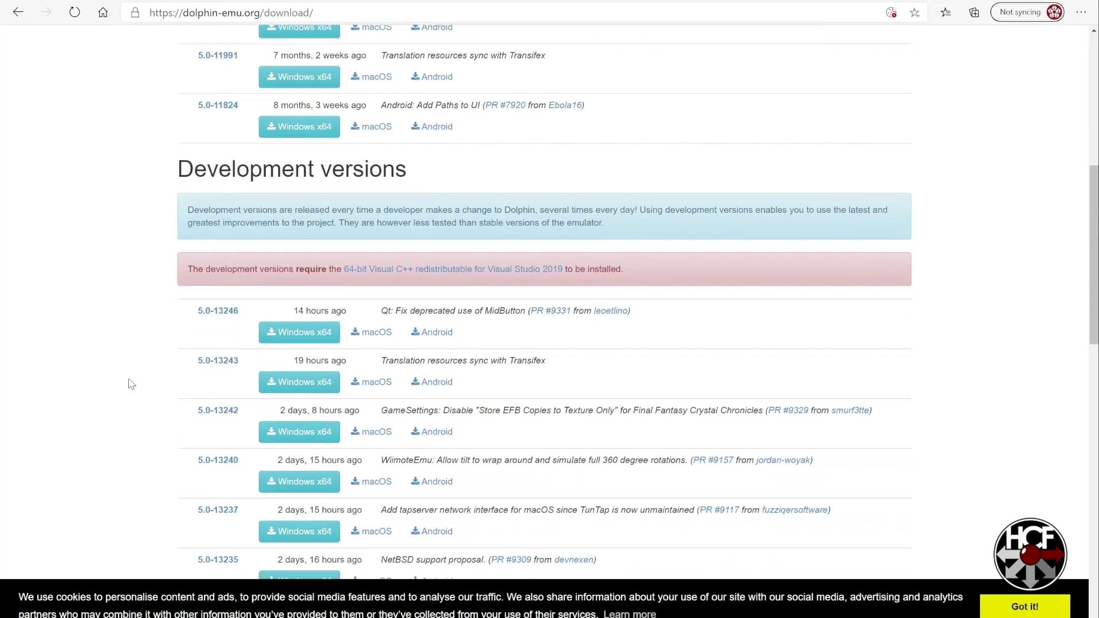
scroll(131, 384, "down", 9)
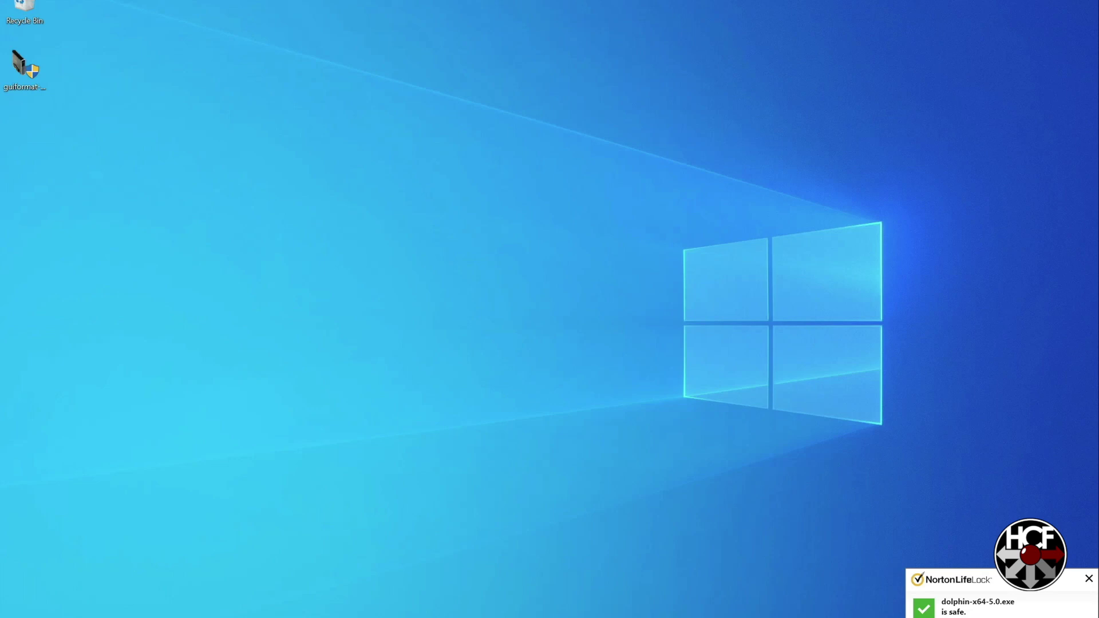
- In File Explorer, move dolphin-x64-5.0.exe from the Downloads folder to the desktop, and close the window
key("super+e")
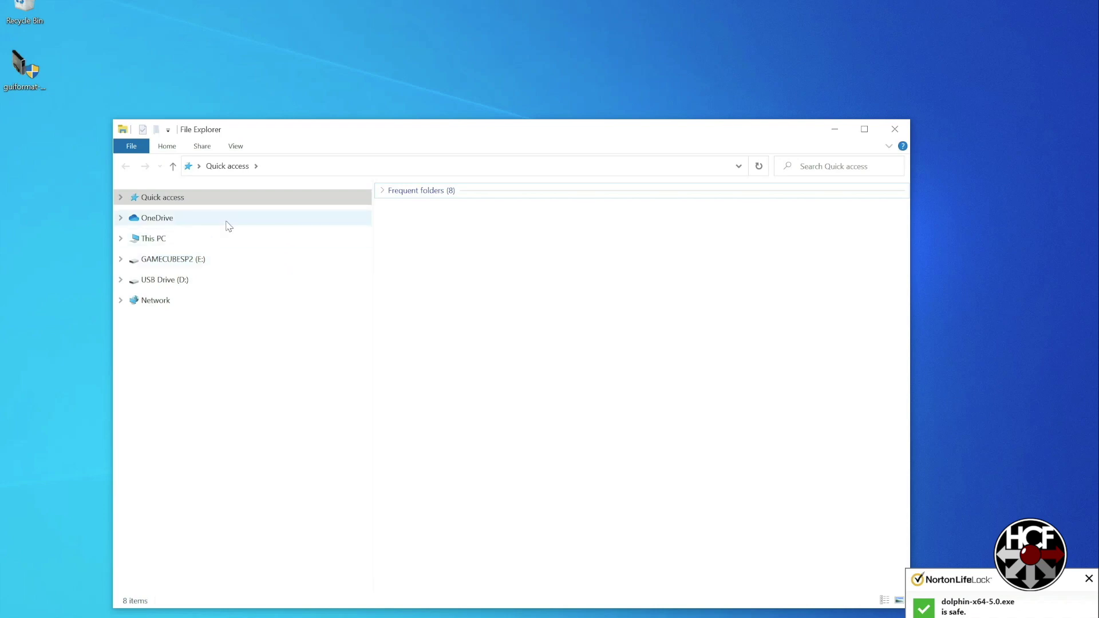
left_click(121, 238)
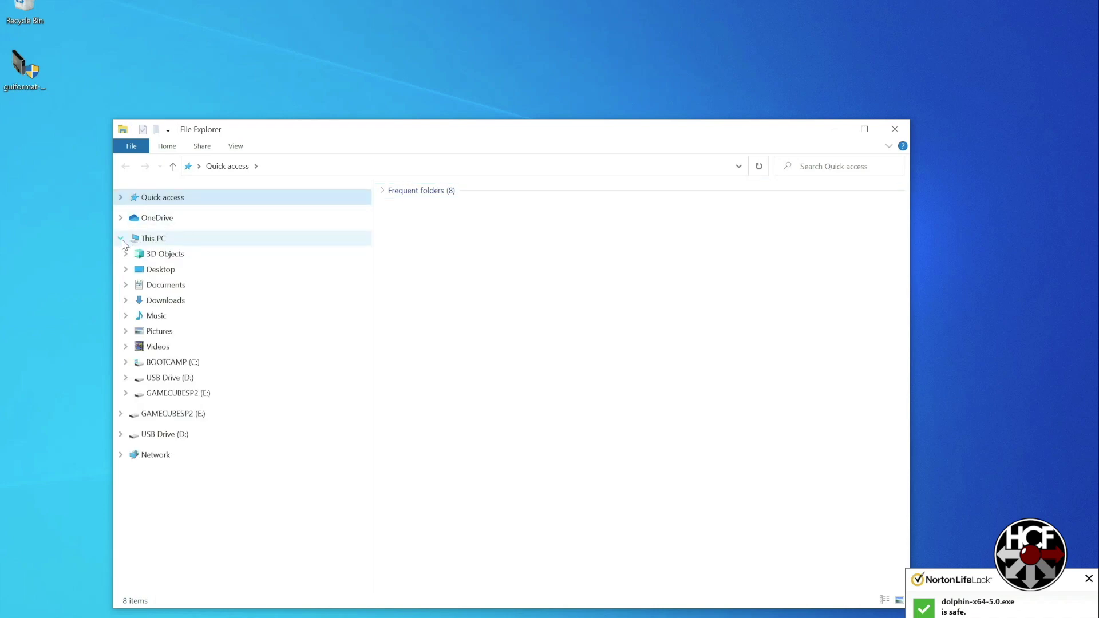
left_click(155, 302)
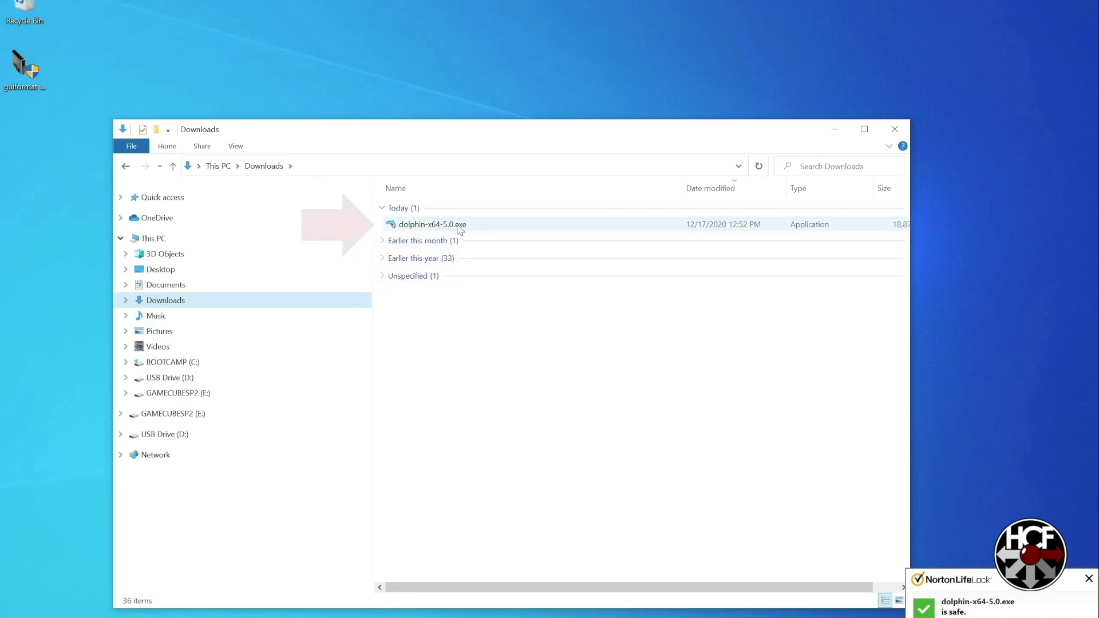
left_click_drag(461, 226, 30, 152)
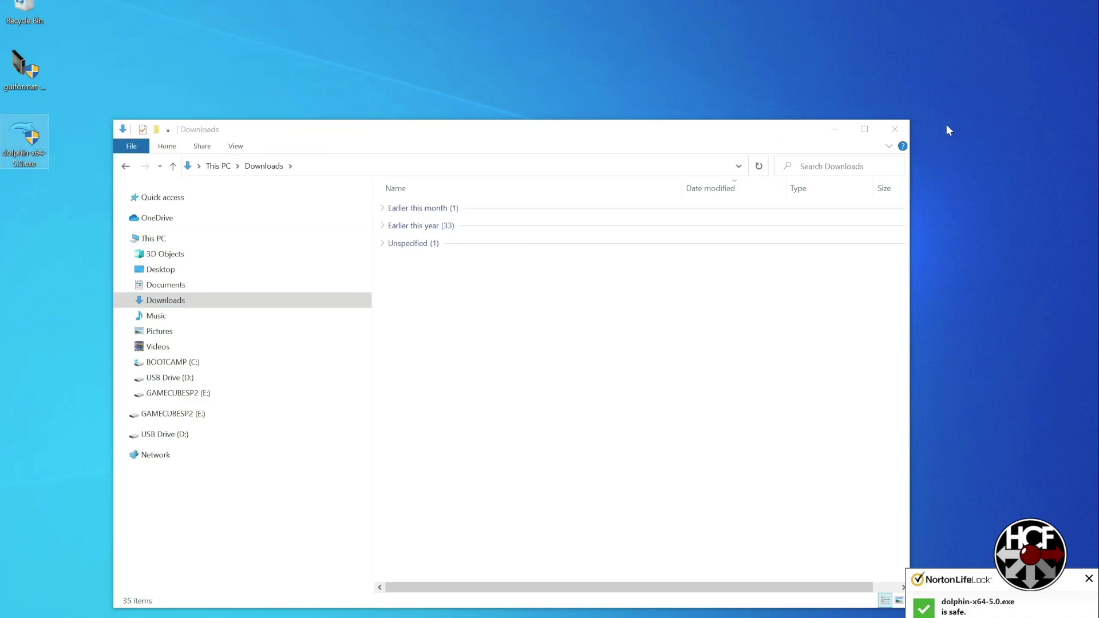
left_click(894, 129)
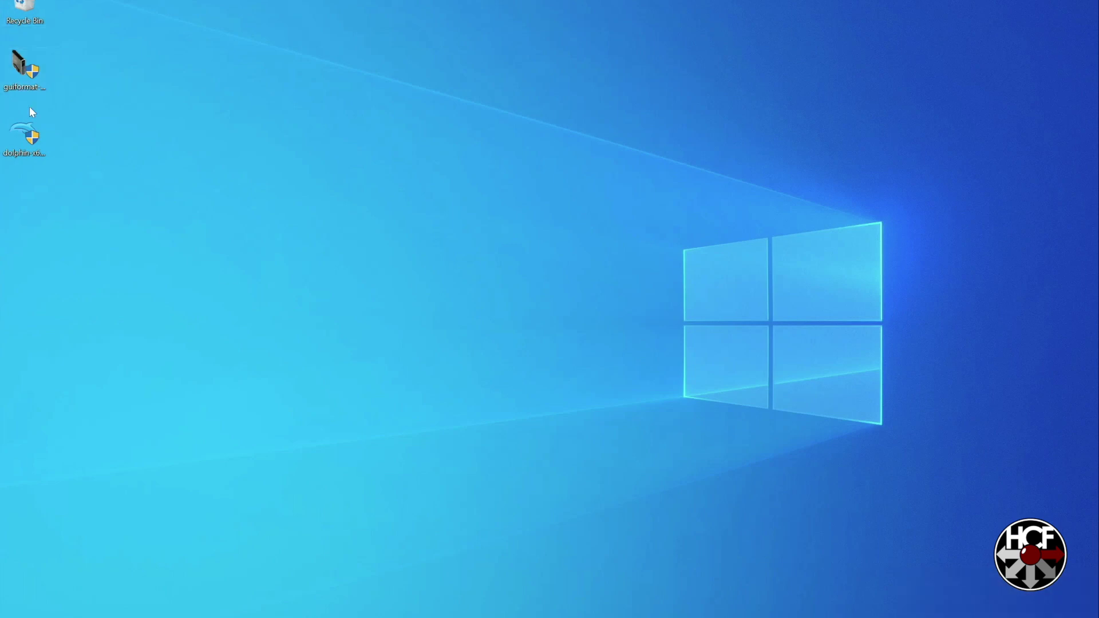
- Install Dolphin from the desktop installer in English, with the default components, into C:\Program Files\Dolphin
left_click(32, 140)
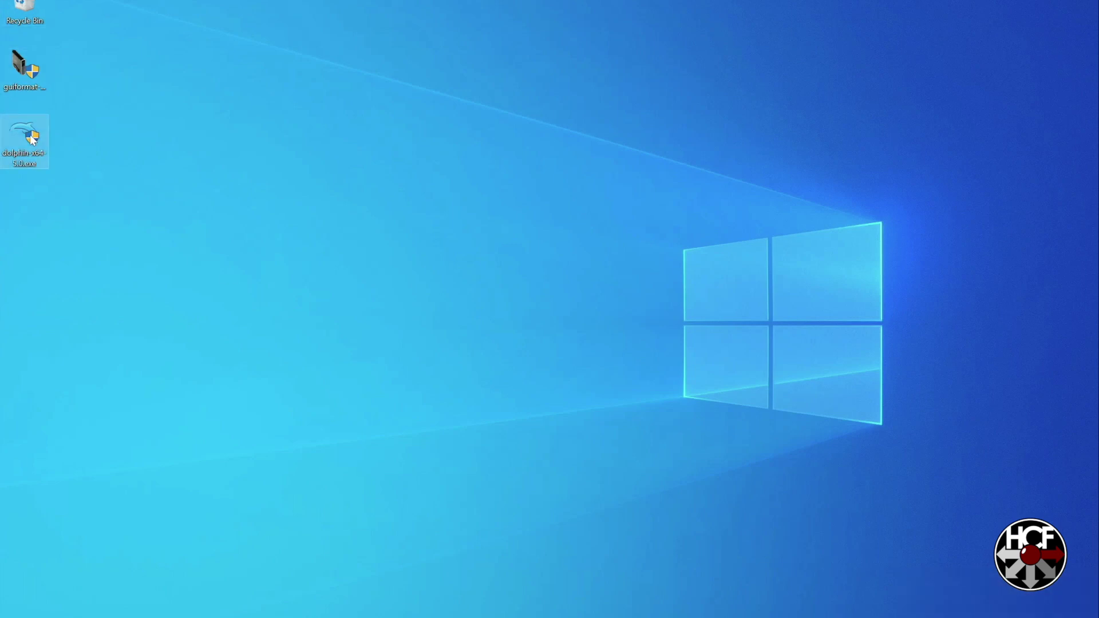
double_click(33, 140)
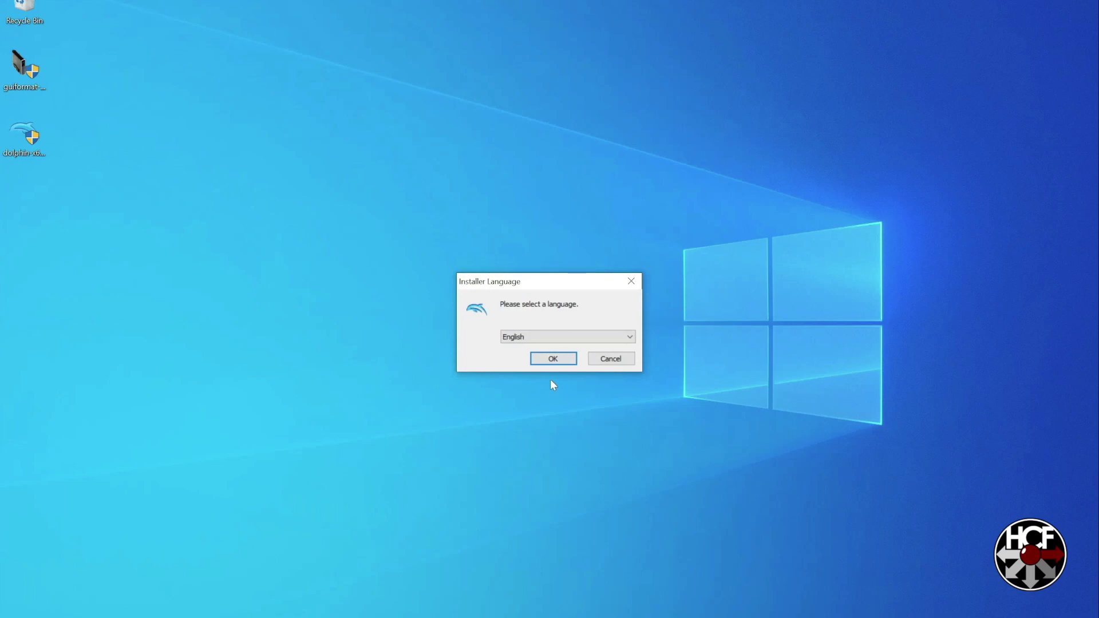
left_click(554, 358)
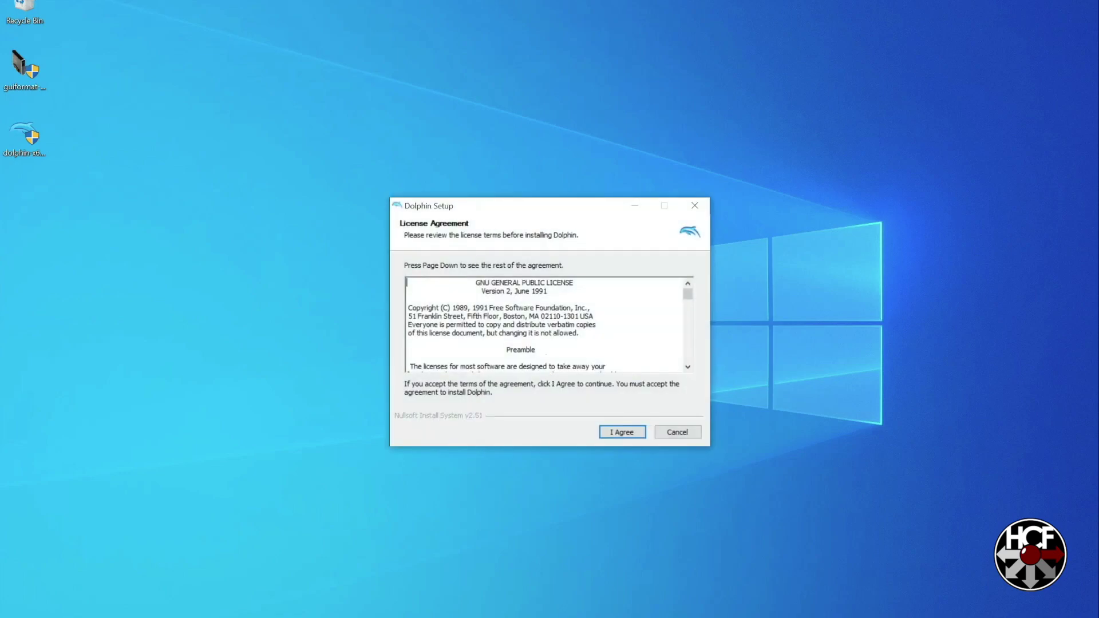
left_click(620, 431)
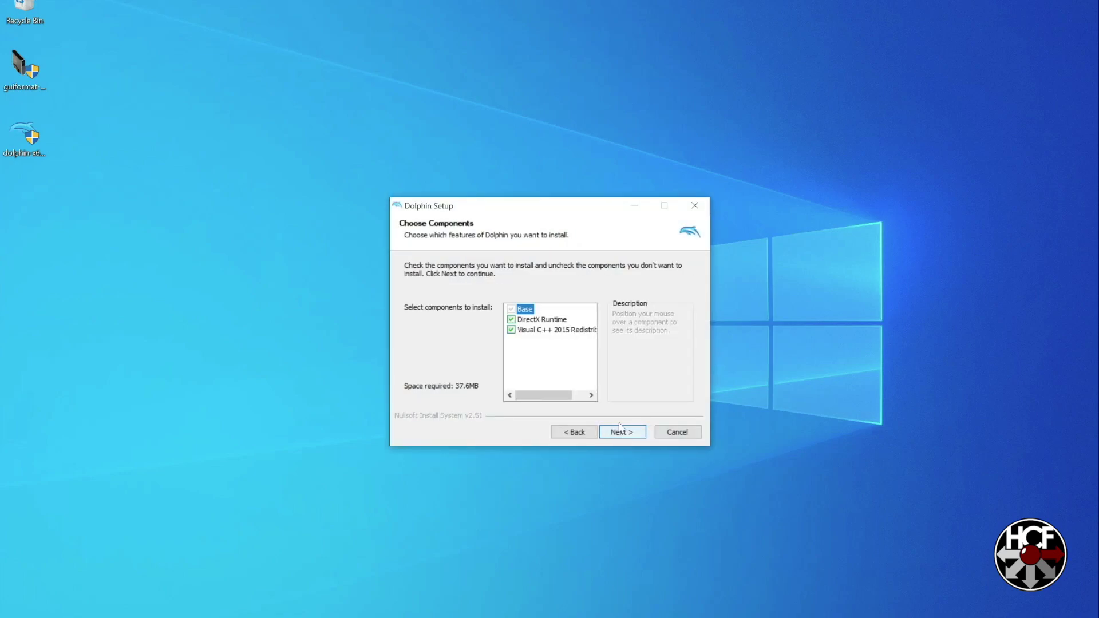
left_click(623, 434)
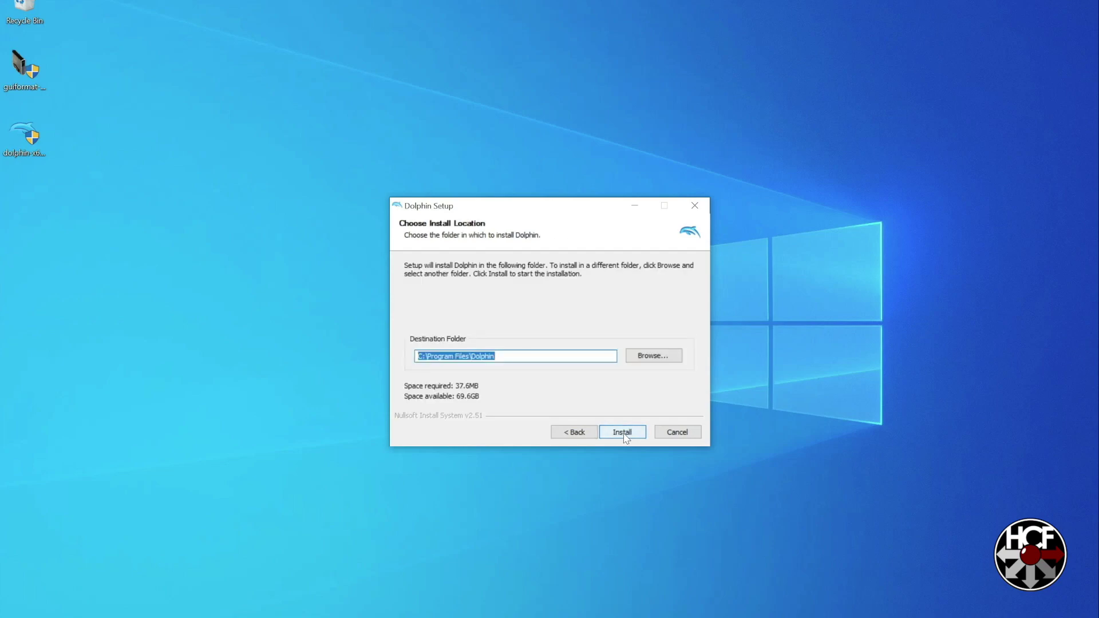
left_click(624, 434)
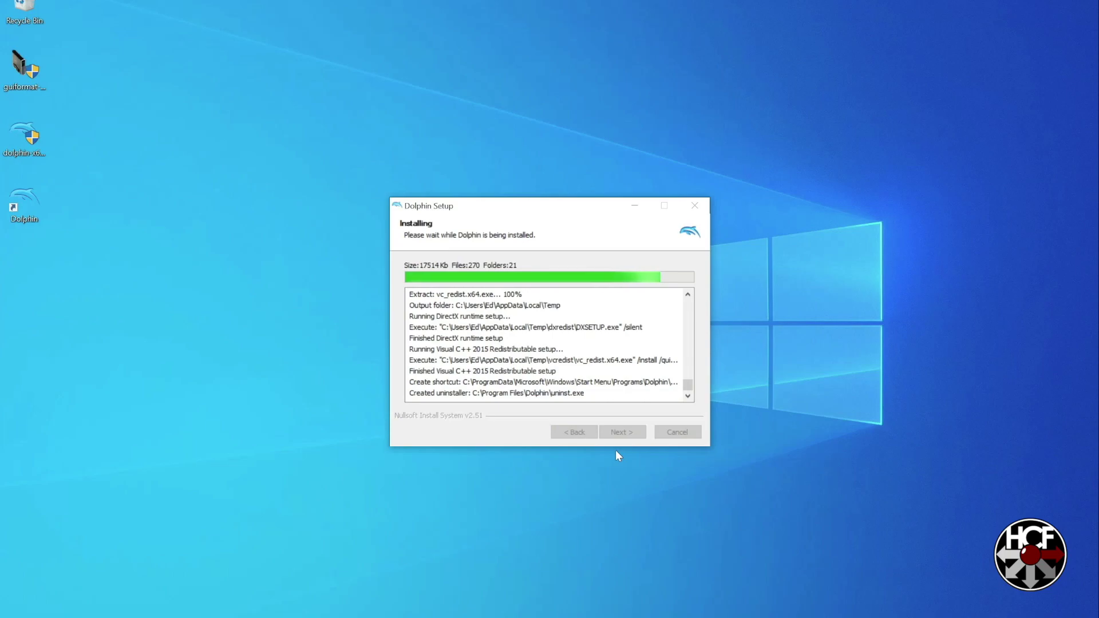
left_click(621, 435)
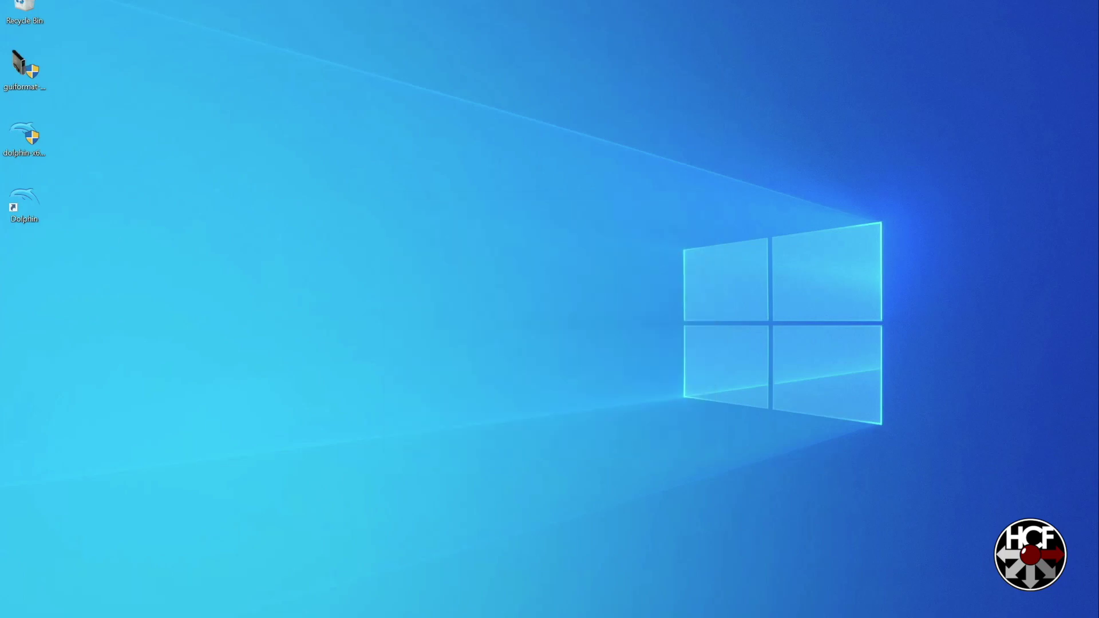
- Launch Dolphin from its desktop shortcut and open the GameCube Memory Card Manager
double_click(30, 199)
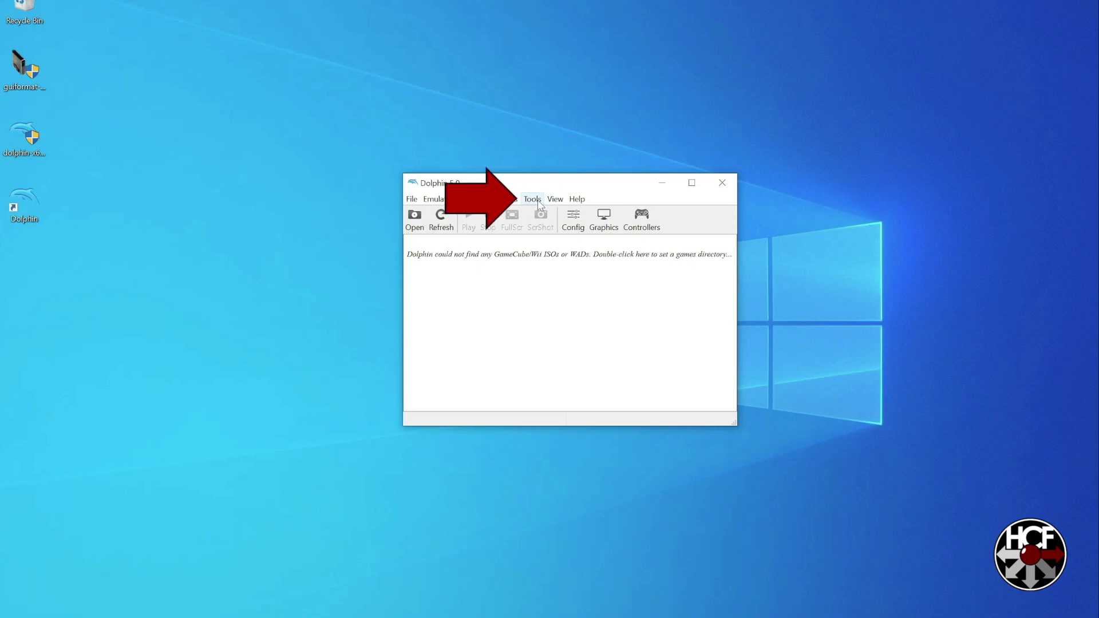
left_click(539, 203)
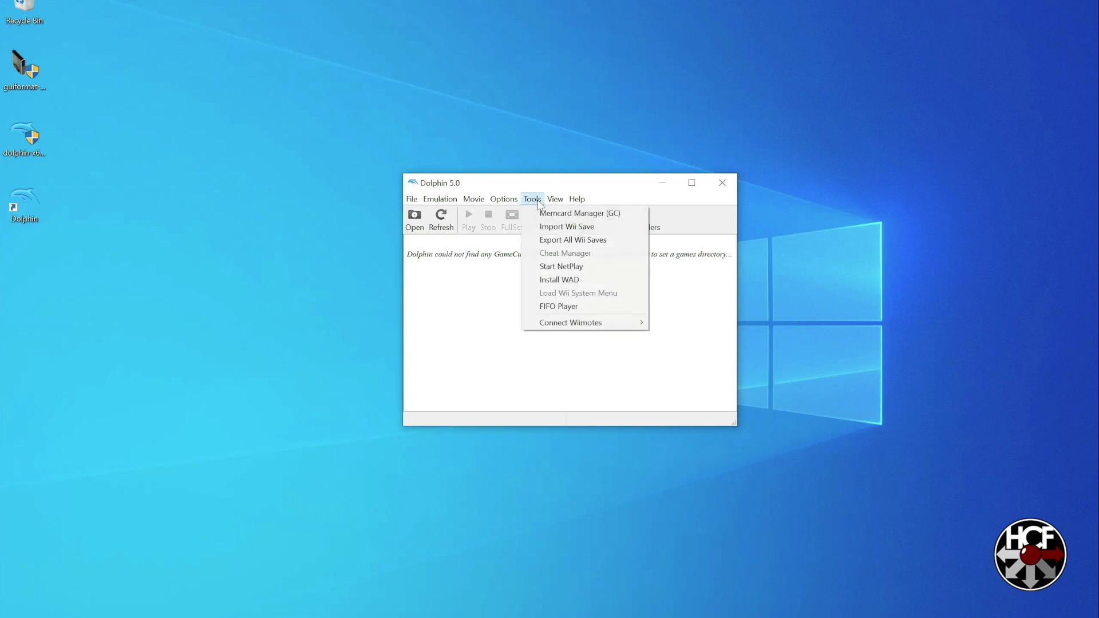
left_click(543, 214)
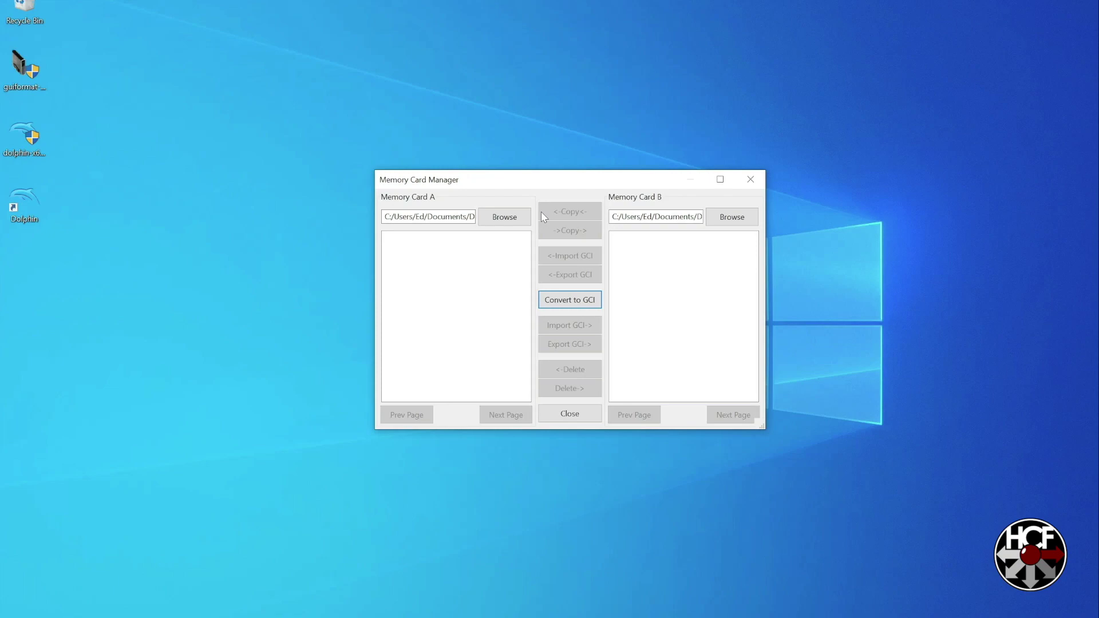
- Load MemoryCardA.USA.raw from the swiss_patches folder on GAMECUBESP2 (E:) as Memory Card A
left_click(506, 219)
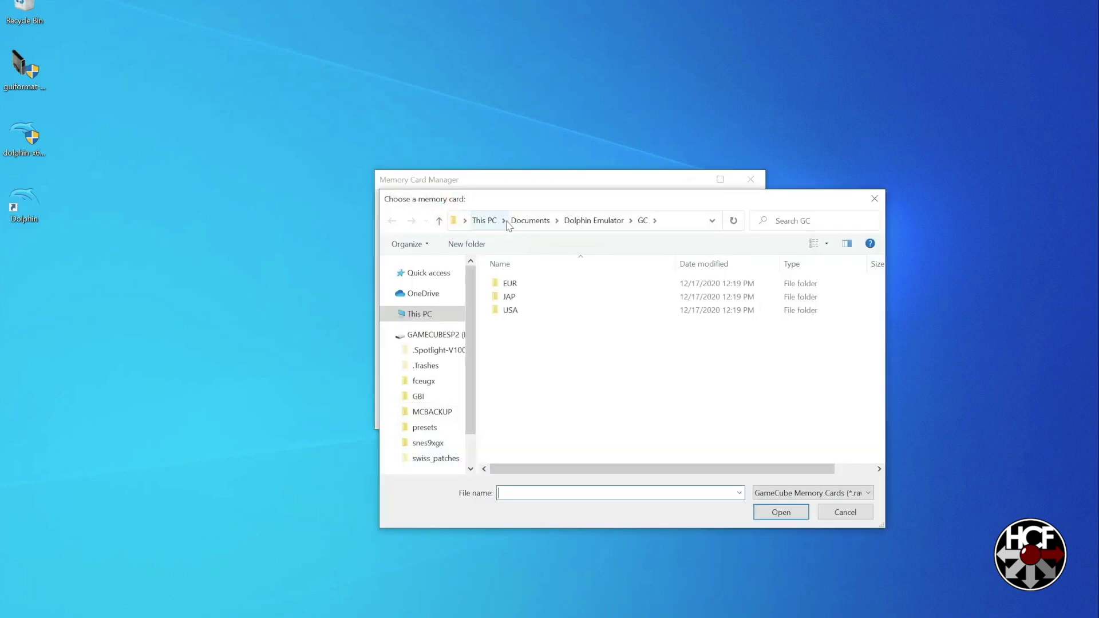
scroll(474, 335, "down", 1)
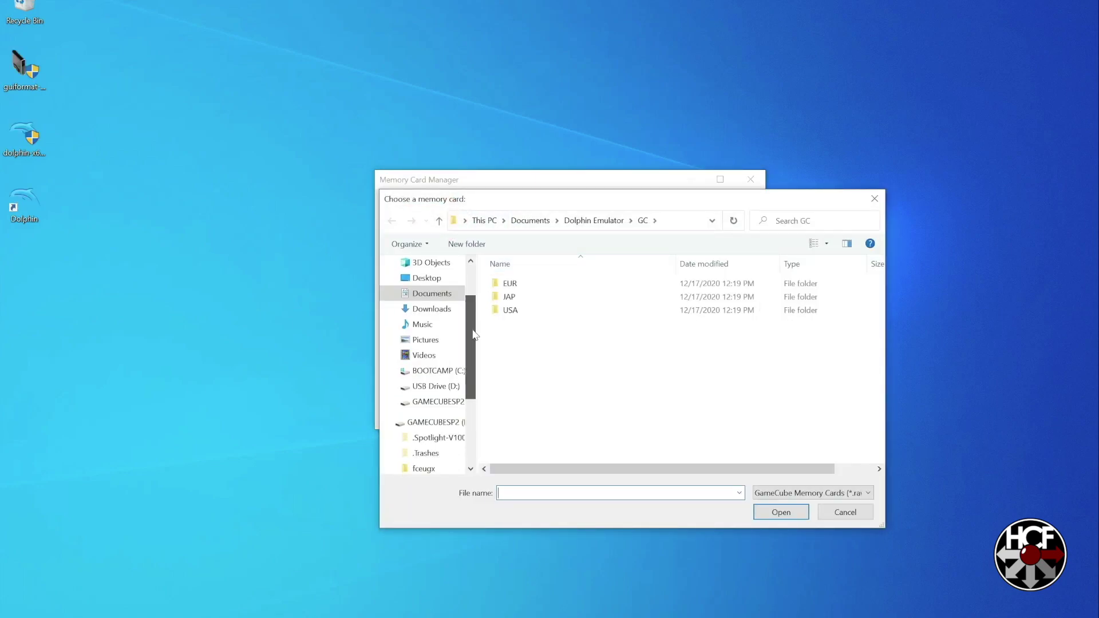
left_click_drag(475, 335, 472, 425)
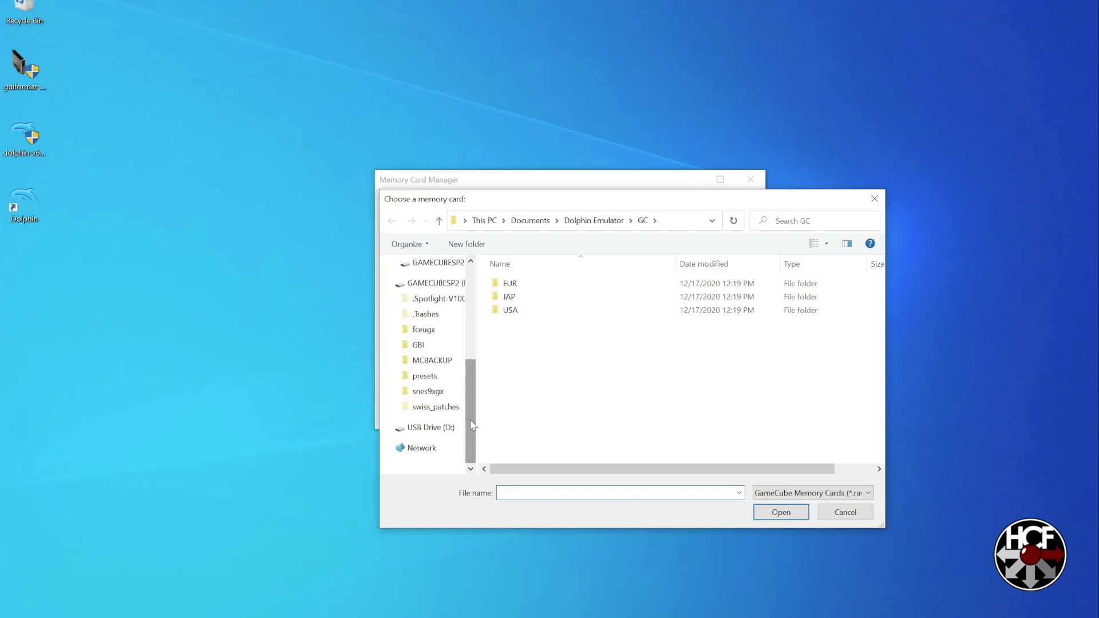
left_click(435, 407)
scroll(634, 350, "down", 5)
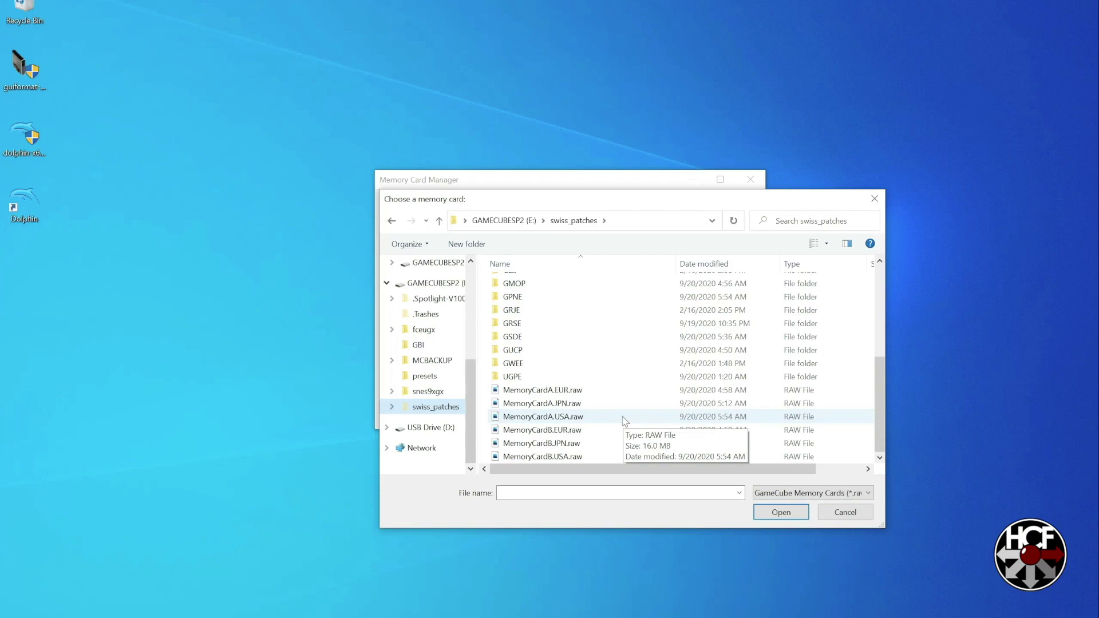
double_click(623, 418)
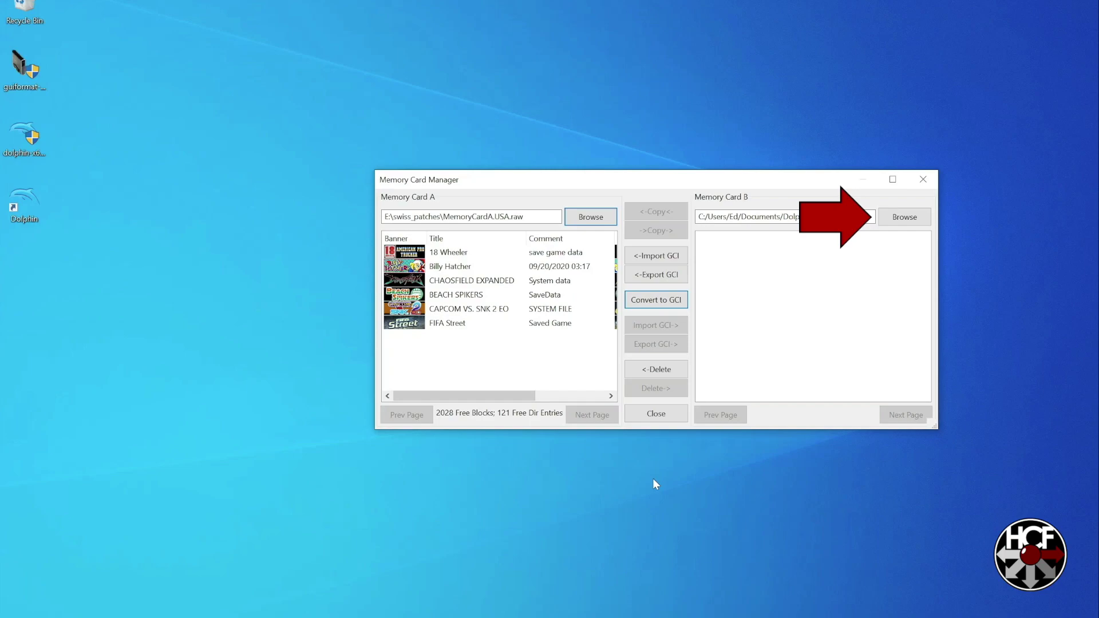
- Load 0059b_2020_09Sep_19_20-15-06.raw from the MCBACKUP folder on USB Drive (D:) as Memory Card B
left_click(905, 226)
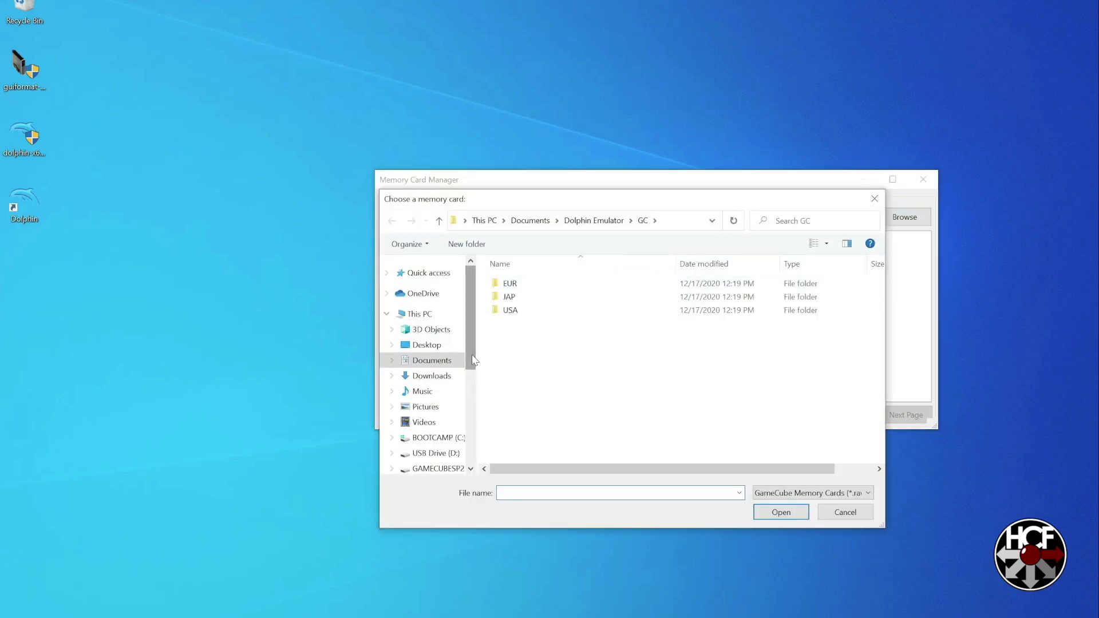
left_click_drag(472, 356, 474, 452)
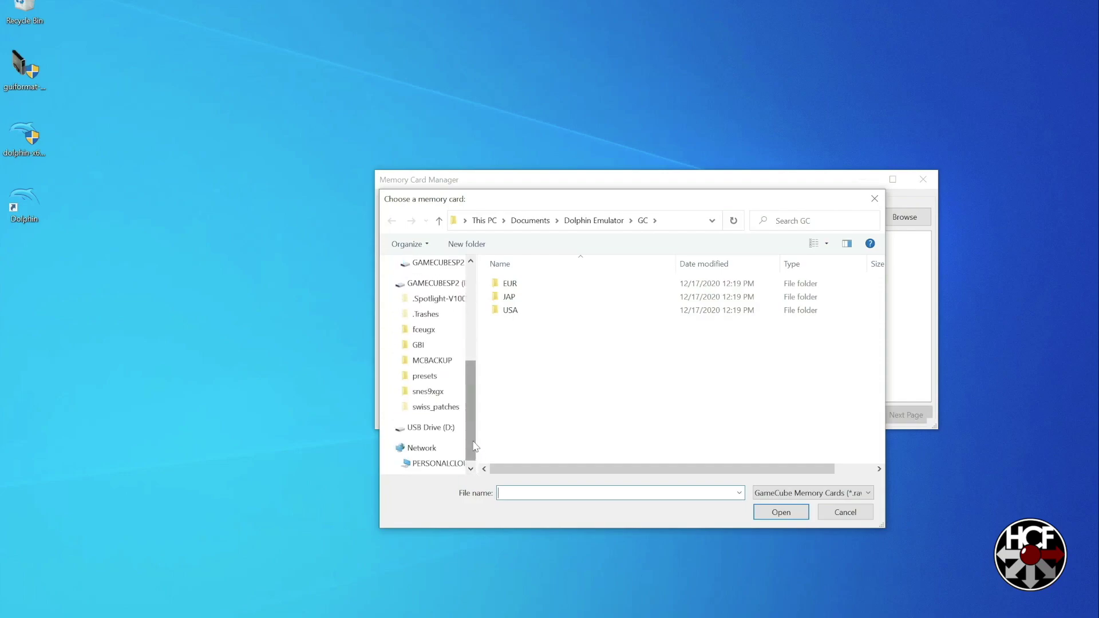
left_click(435, 434)
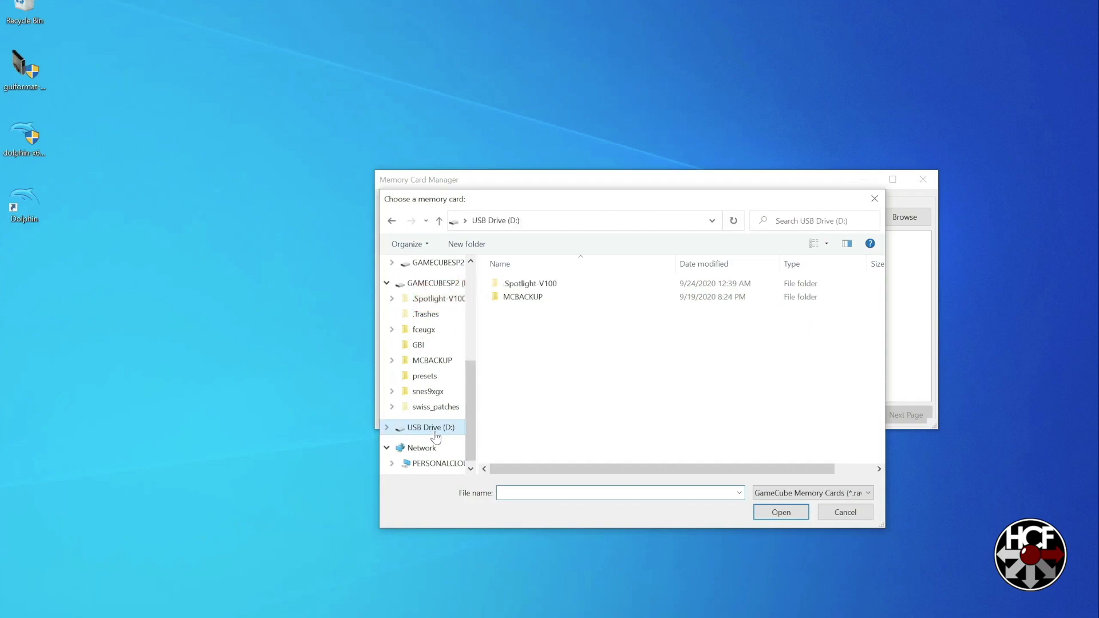
left_click(534, 304)
double_click(533, 302)
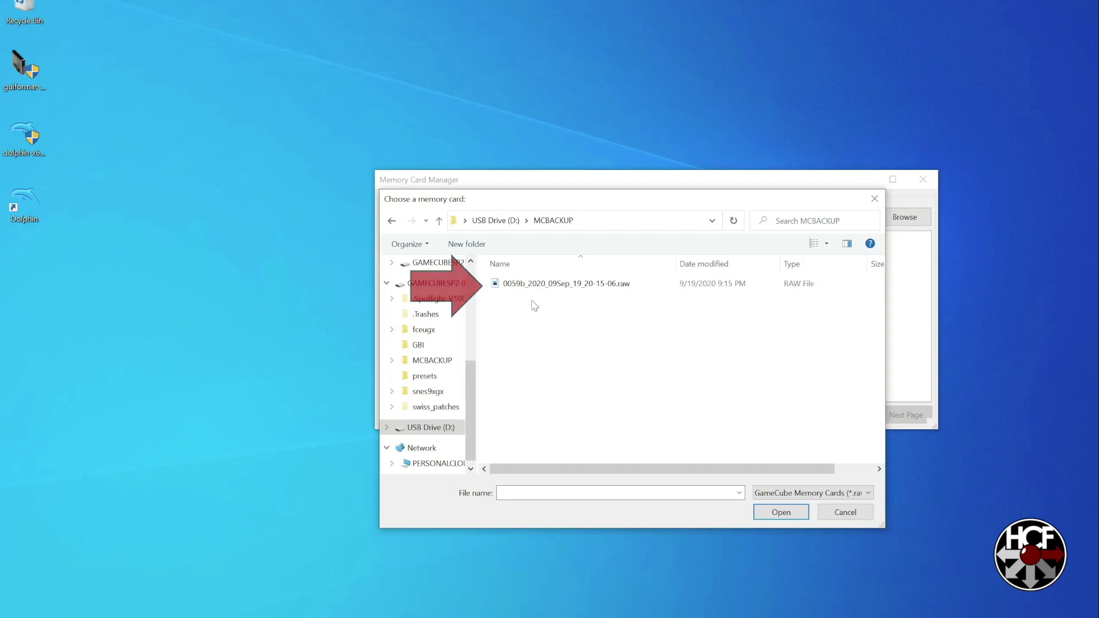
double_click(591, 285)
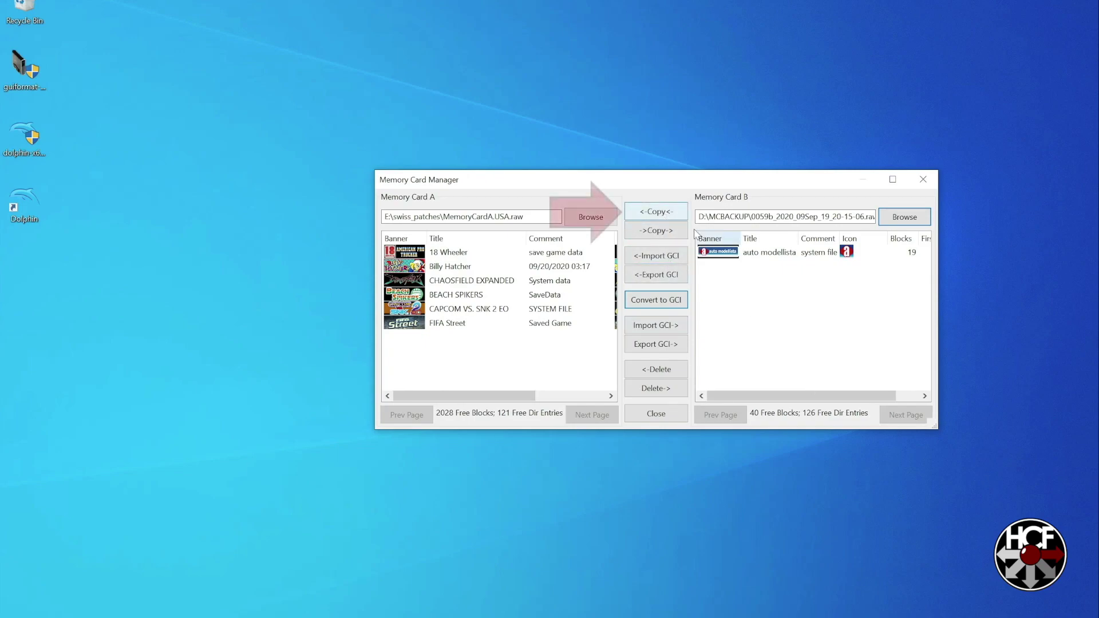
- Copy the auto modellista save from Memory Card B to Memory Card A
left_click(757, 253)
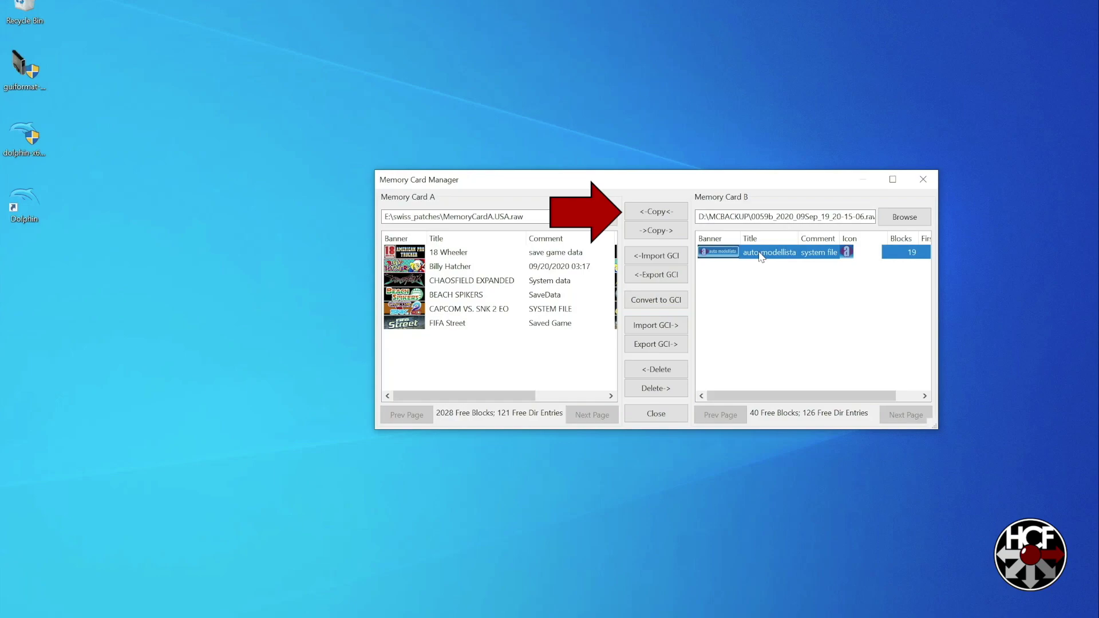
left_click(648, 216)
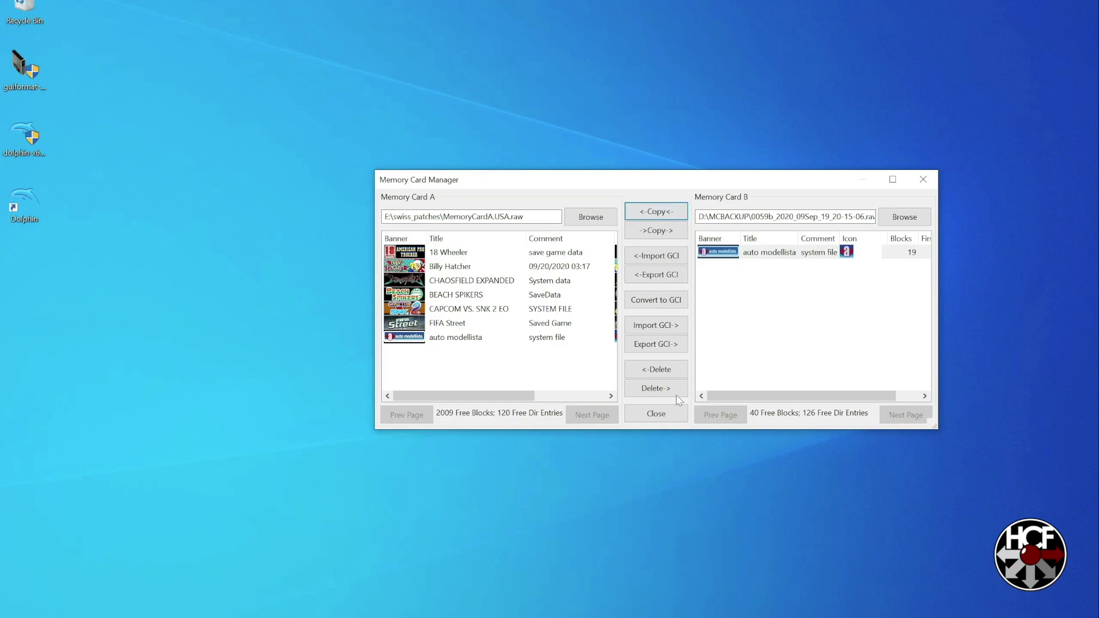
left_click_drag(526, 399, 611, 405)
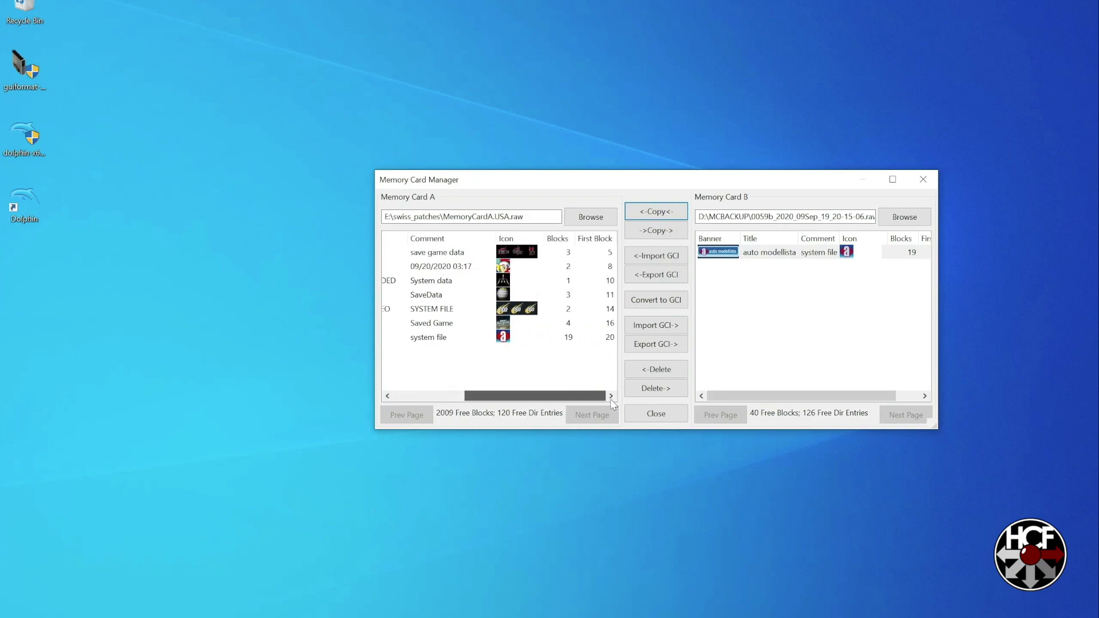
left_click_drag(610, 400, 497, 403)
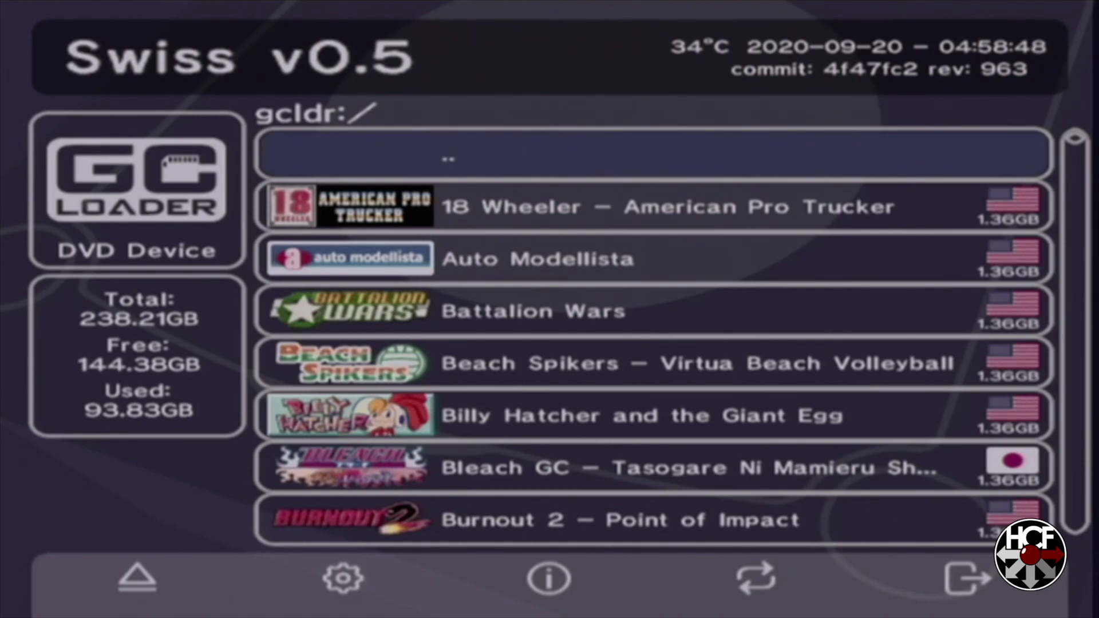
- Switch to Swiss on the GameCube, load Auto Modellista.iso from the GC Loader's root folder and boot it
key("Down")
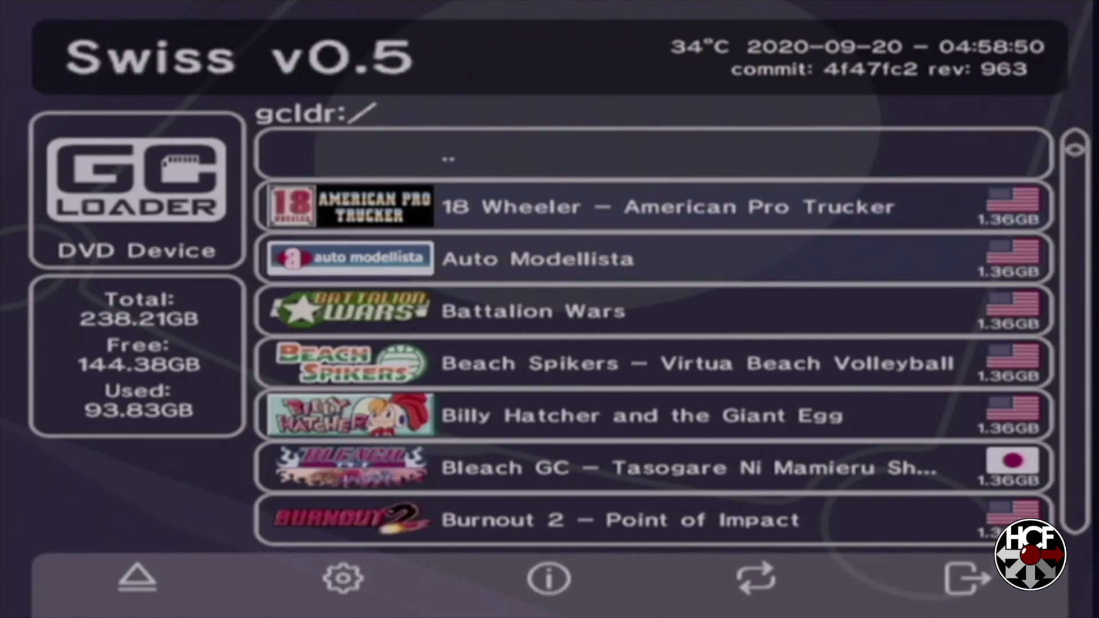
key("Down")
key("Down")
key("Up")
key("Return")
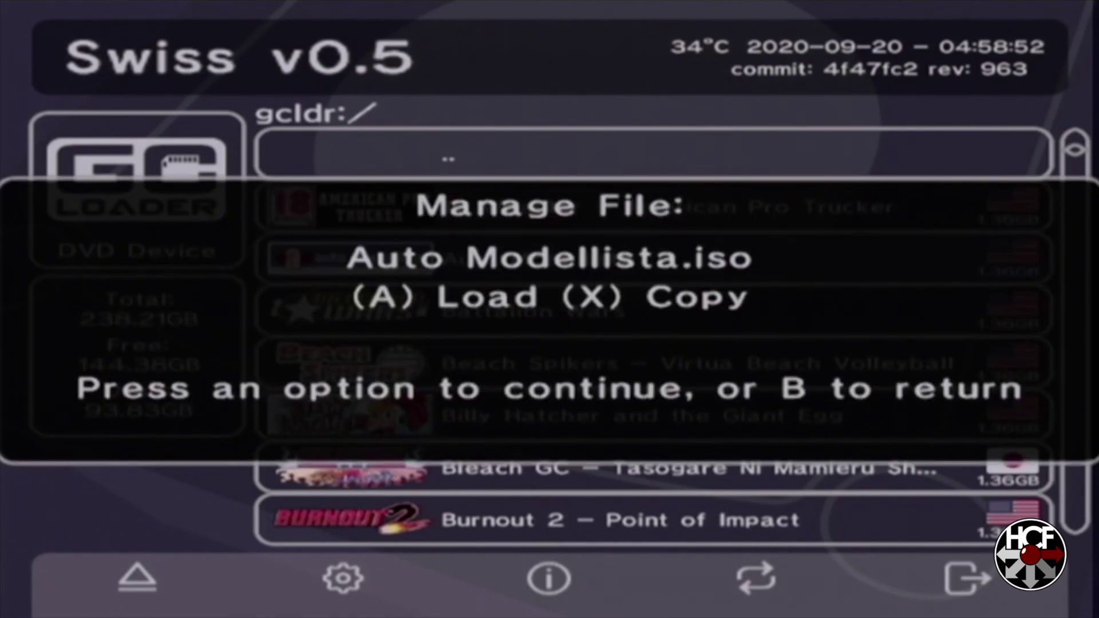
key("Return")
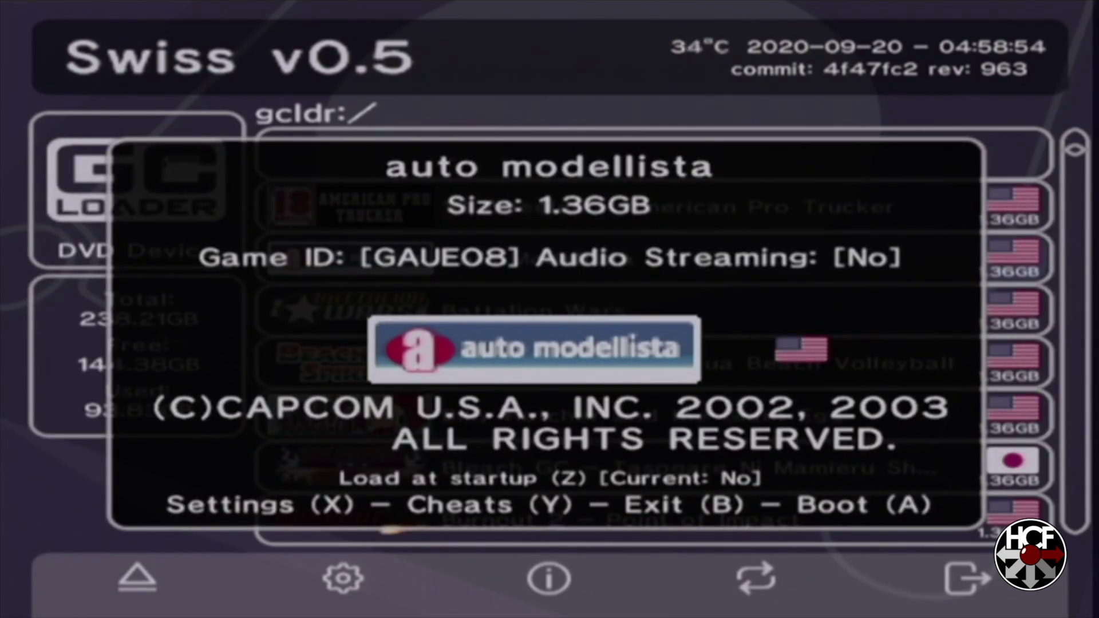
key("Return")
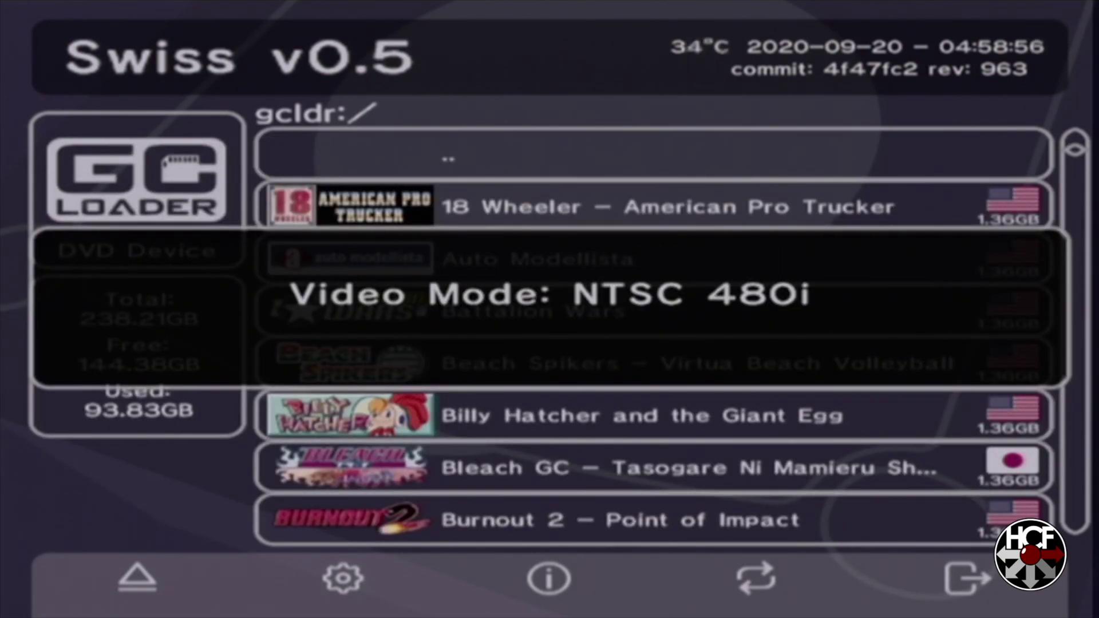